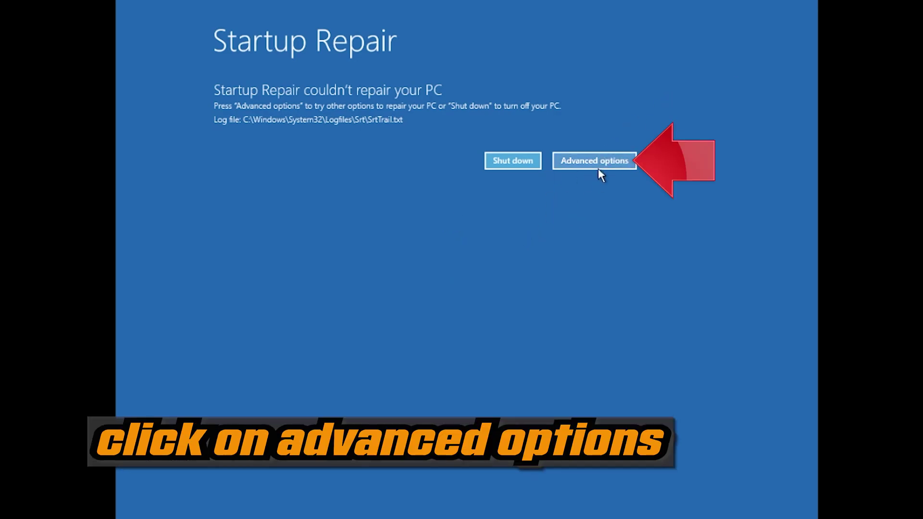
# Leave the failed repair and go through Troubleshoot to the Advanced options recovery tools
pyautogui.click(598, 169)
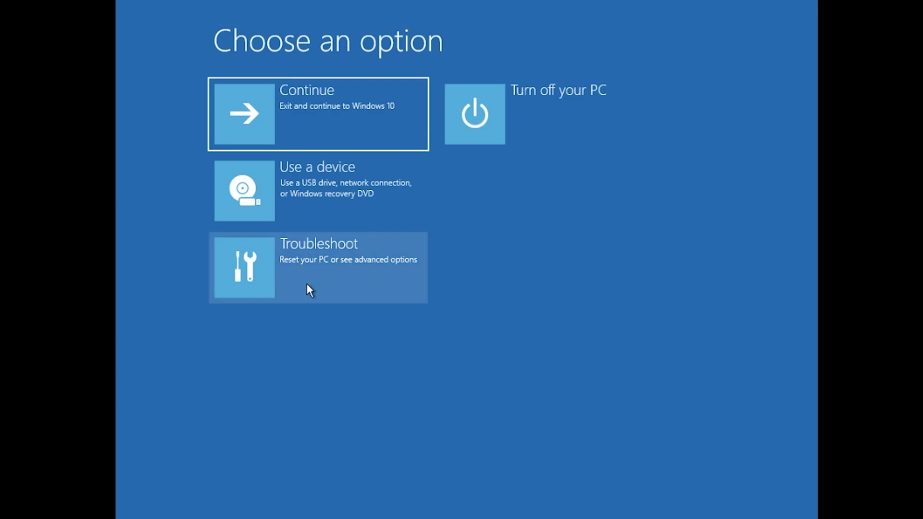
pyautogui.click(308, 285)
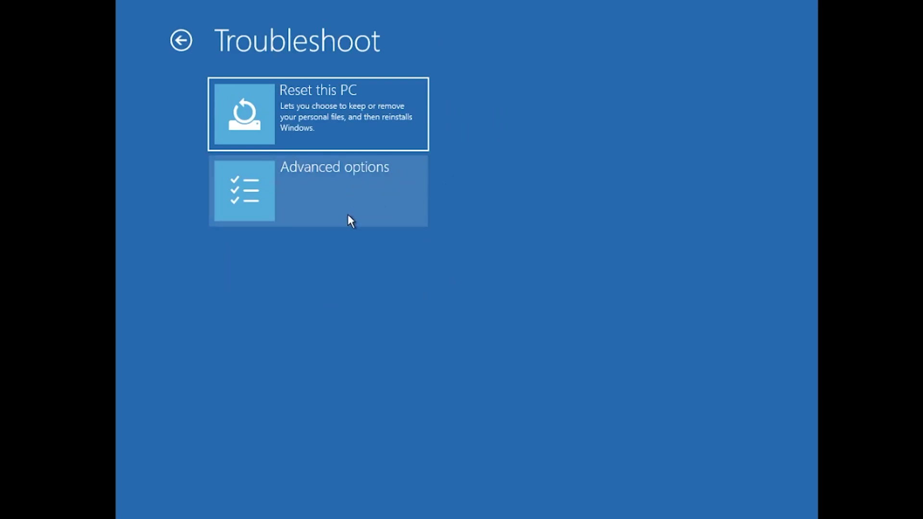
pyautogui.click(397, 190)
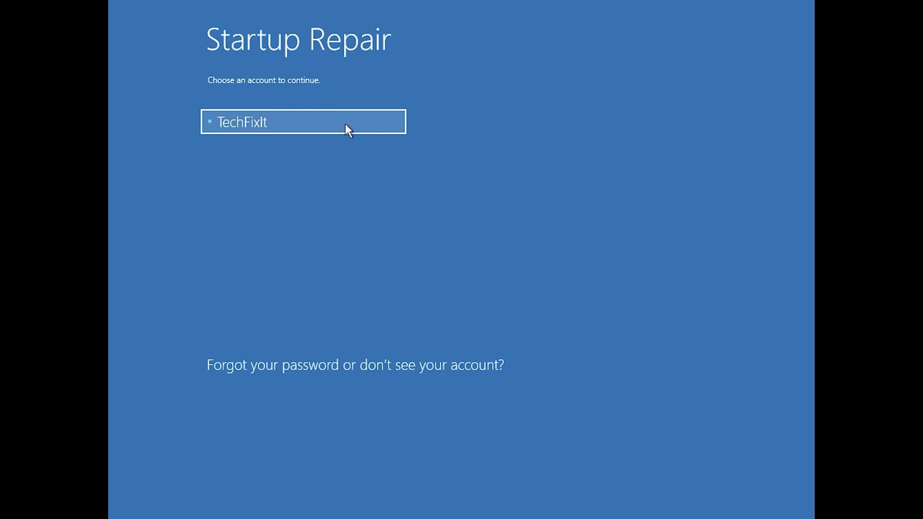
# Select the account with a blank password and continue so Startup Repair diagnoses the PC
pyautogui.click(346, 124)
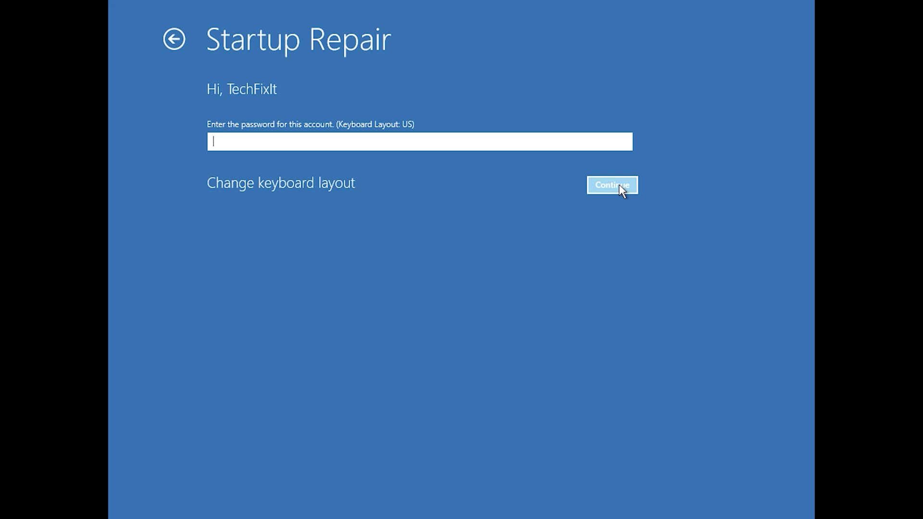
pyautogui.click(620, 185)
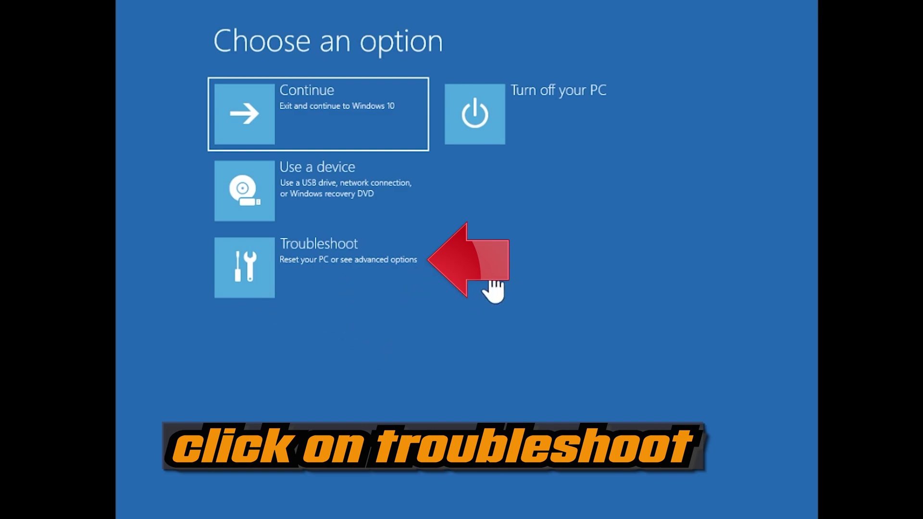
# Launch Command Prompt from Troubleshoot > Advanced options and sign in with the account
pyautogui.click(307, 284)
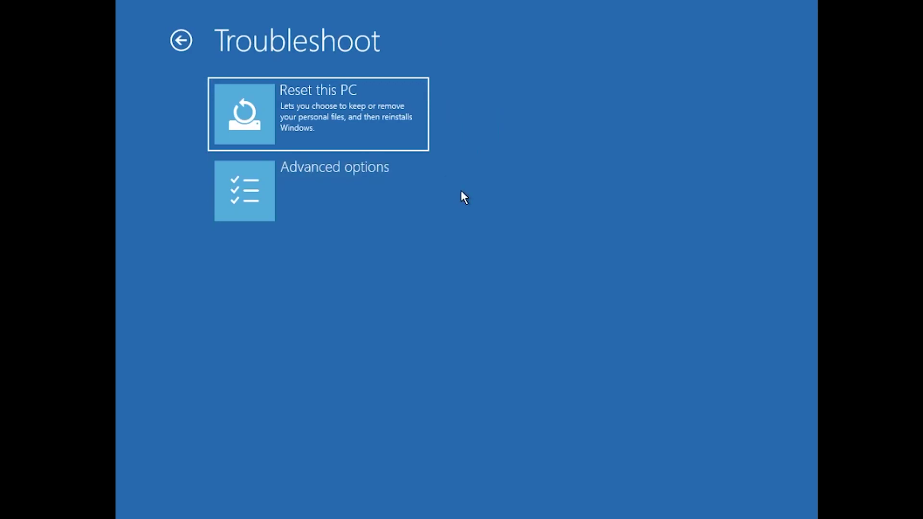
pyautogui.click(397, 190)
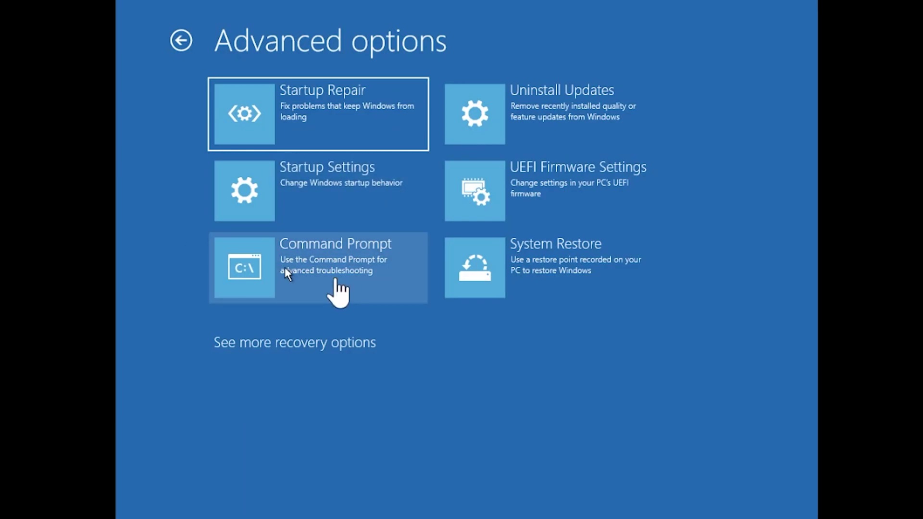
pyautogui.click(336, 277)
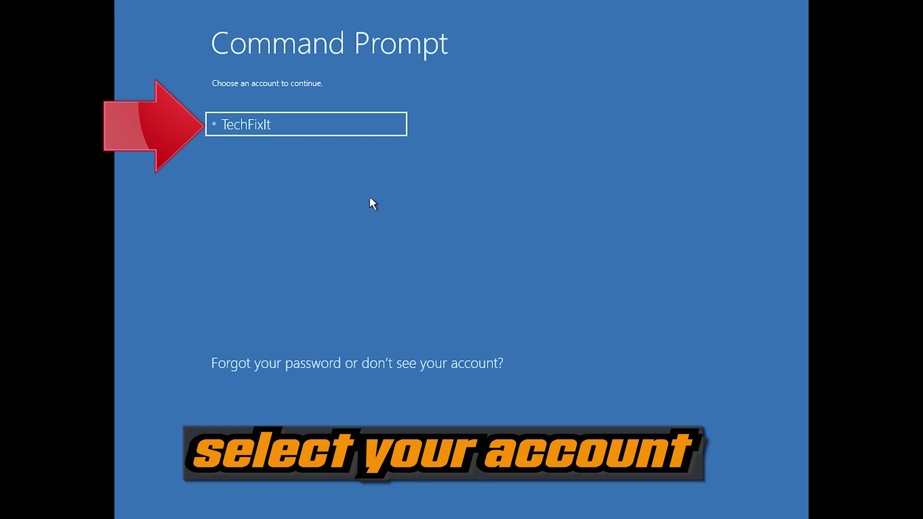
pyautogui.click(303, 129)
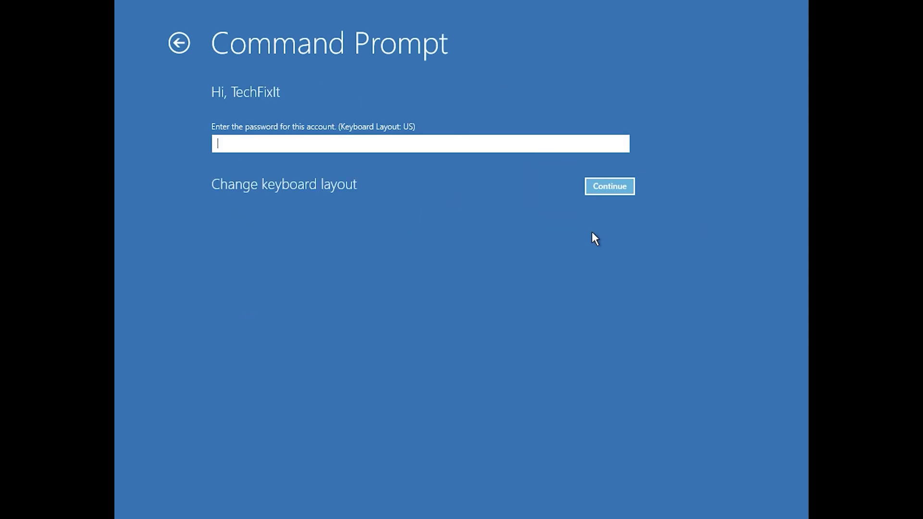
pyautogui.click(608, 185)
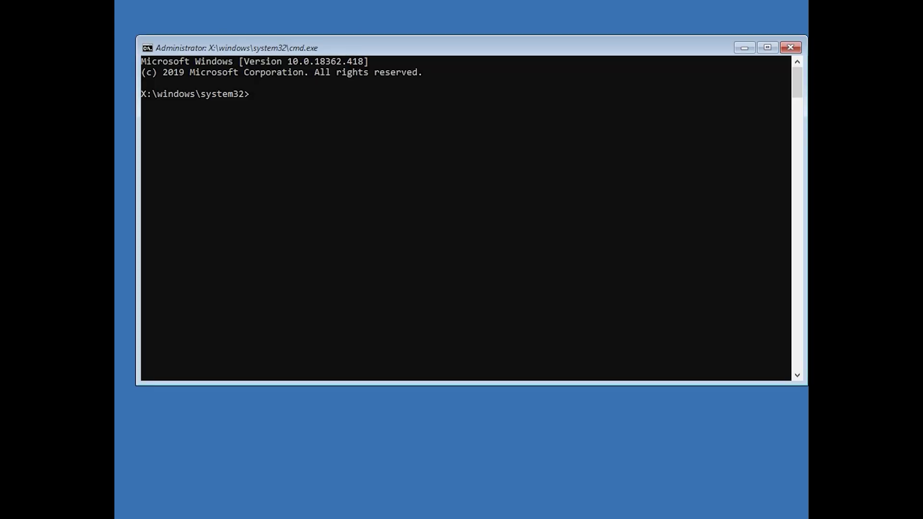
# Run bootrec /fixmbr to repair the master boot record, then enter bootrec /fixboot
pyautogui.write('b')
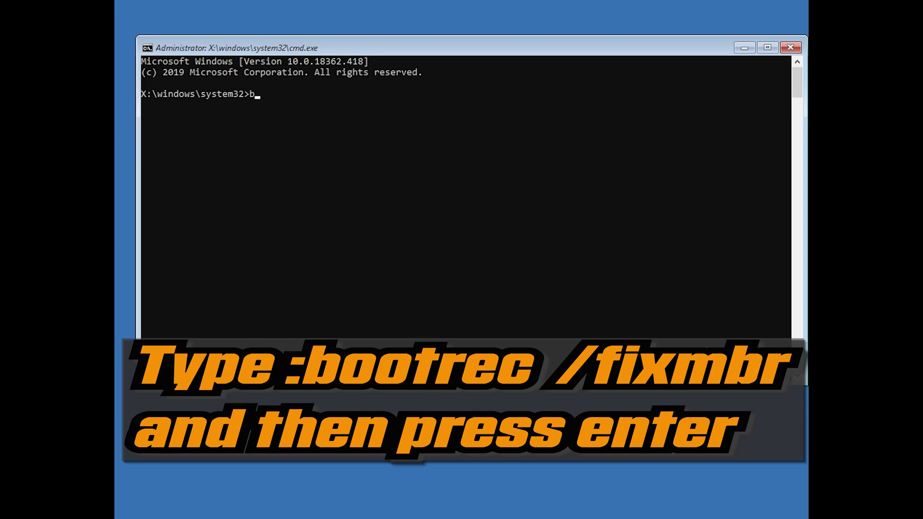
pyautogui.write('ootrec')
pyautogui.write(' /')
pyautogui.write('fixmbr')
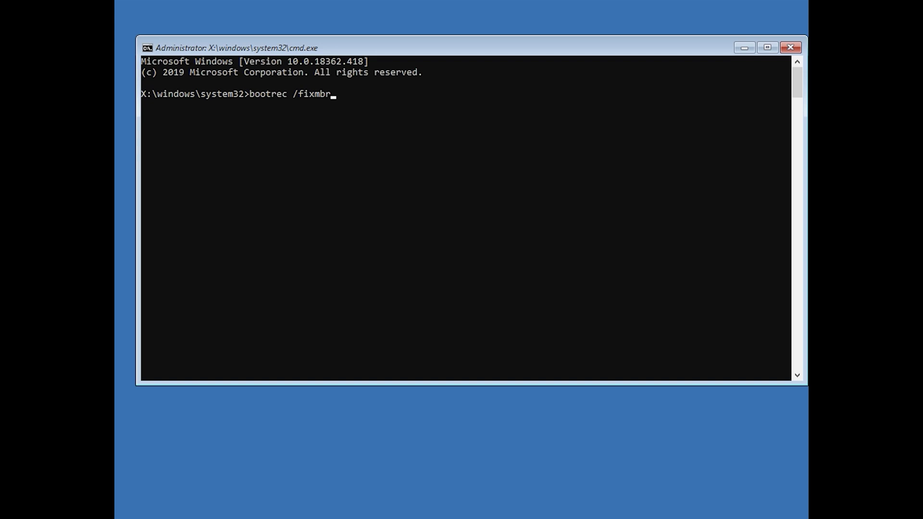
pyautogui.press('Return')
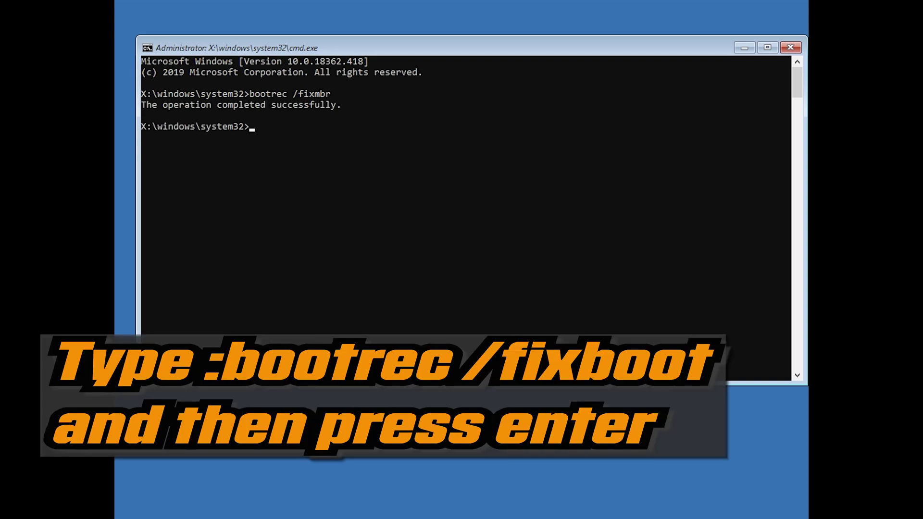
pyautogui.write('bo')
pyautogui.write('otrec')
pyautogui.write(' /')
pyautogui.write('fixb')
pyautogui.write('oot')
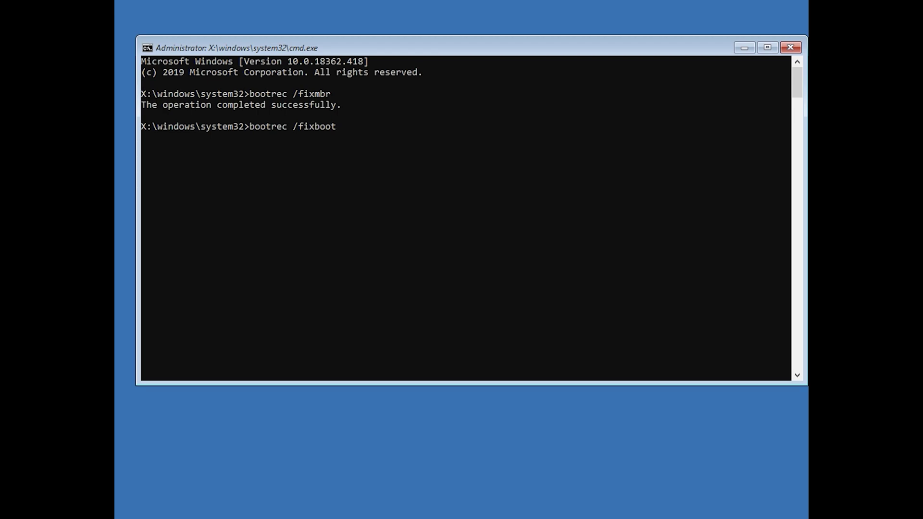
# Run bootrec /fixboot, update bootcode with bootsect /nt60 sys, then rerun bootrec /fixboot successfully
pyautogui.press('Return')
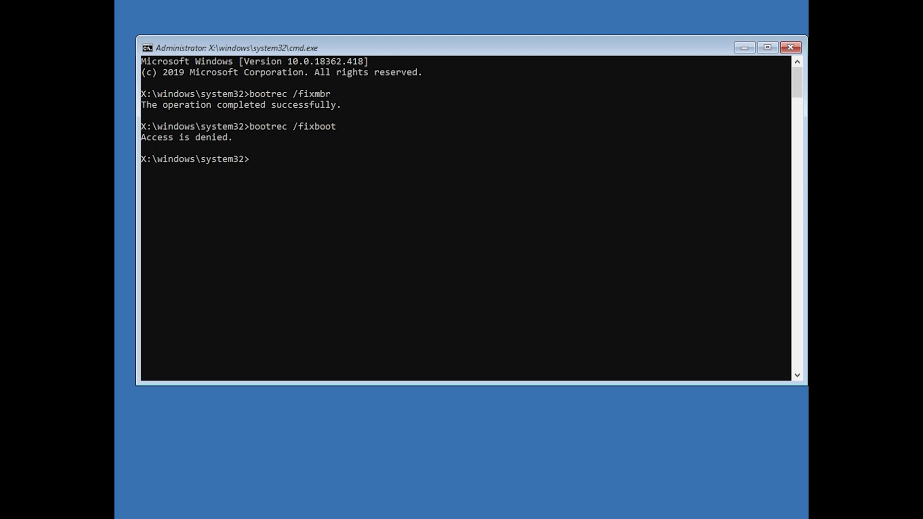
pyautogui.write('bootsect')
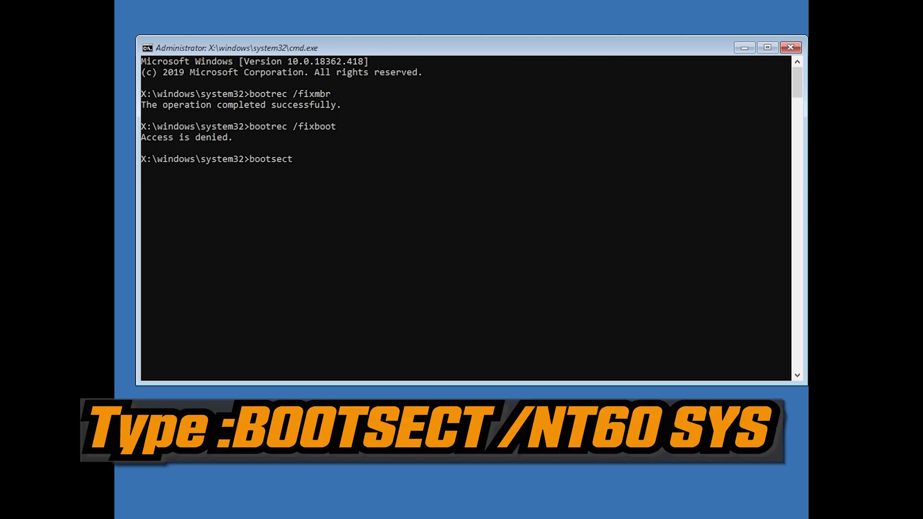
pyautogui.write(' /nt')
pyautogui.write('60 sy')
pyautogui.write('s')
pyautogui.press('Return')
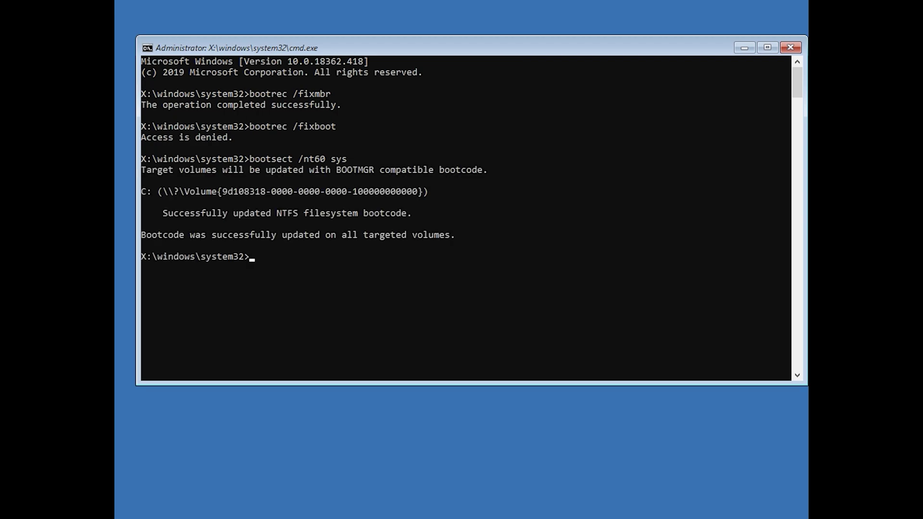
pyautogui.write('boot')
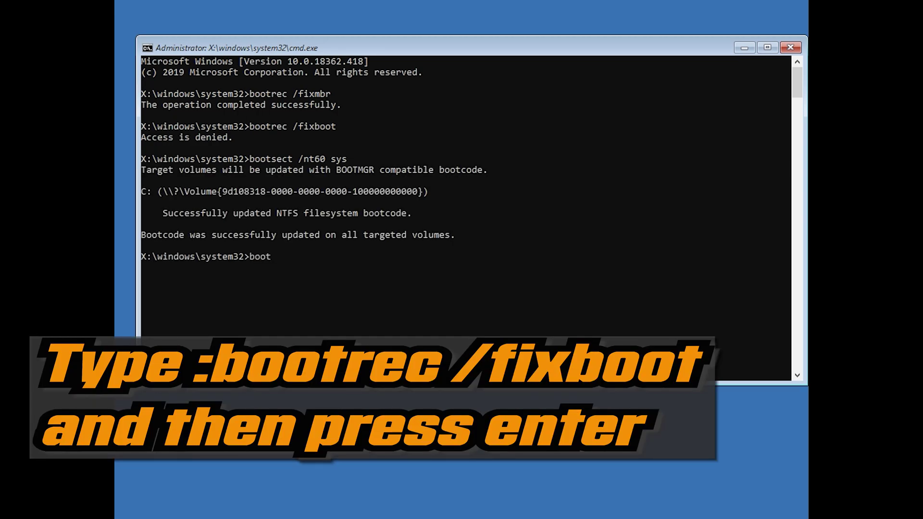
pyautogui.write('rec /')
pyautogui.write('fixb')
pyautogui.write('oot')
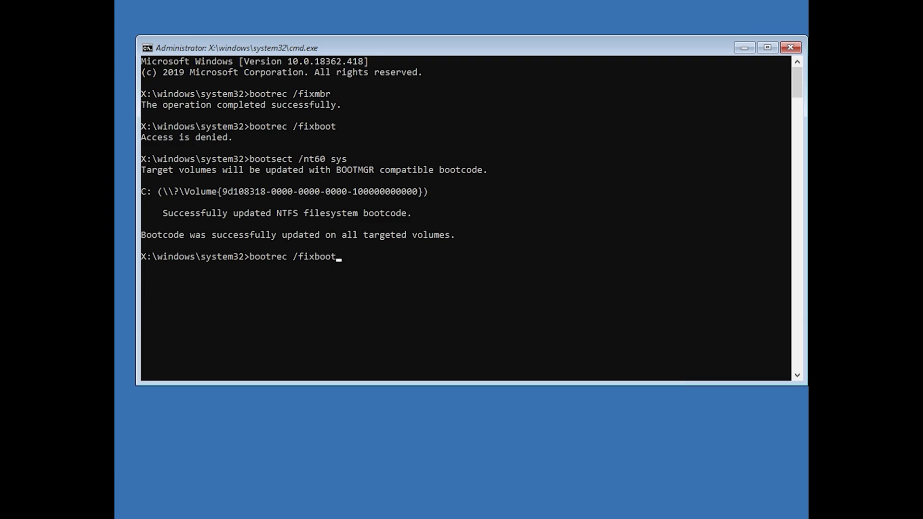
pyautogui.press('Return')
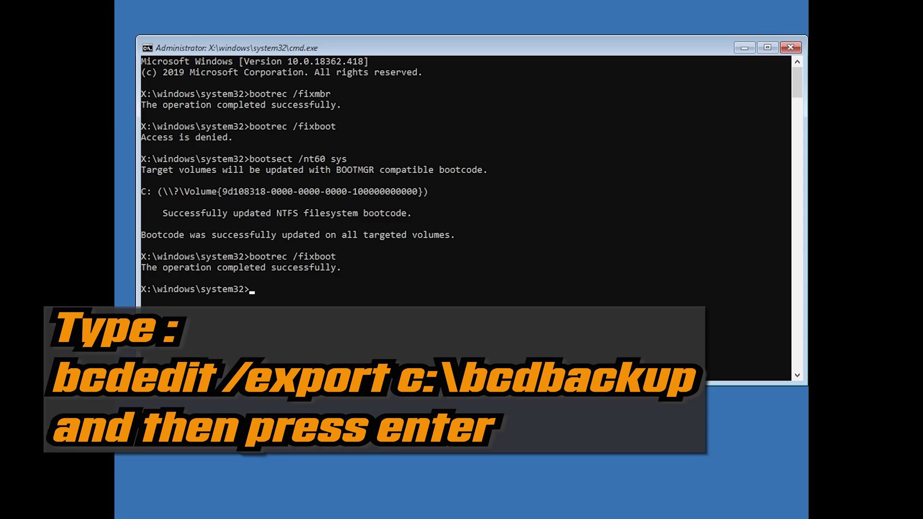
# Export the BCD to c:\bcdbackup and strip hidden, read-only, system attributes from c:\boot\bcd
pyautogui.write('bcded')
pyautogui.write('it /')
pyautogui.write('export')
pyautogui.write(' c')
pyautogui.write(':\\')
pyautogui.write('bcd')
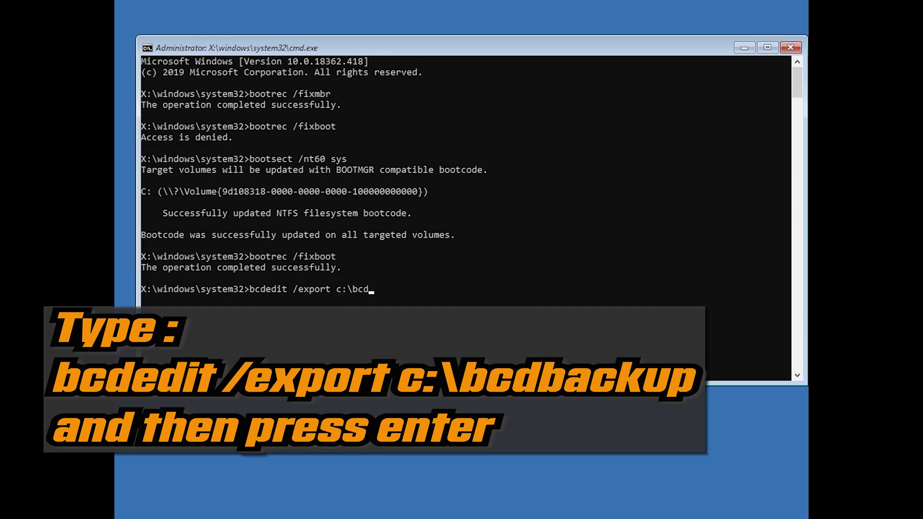
pyautogui.write('backup')
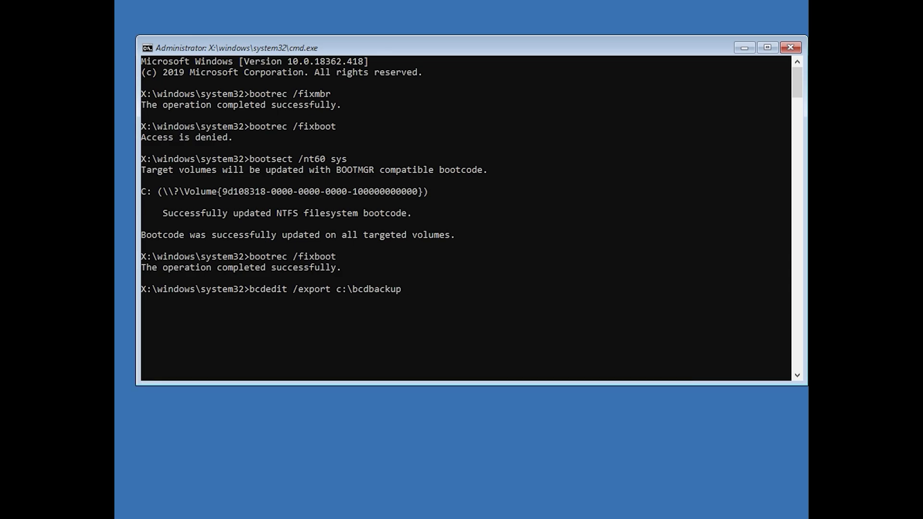
pyautogui.press('Return')
pyautogui.write('attrib')
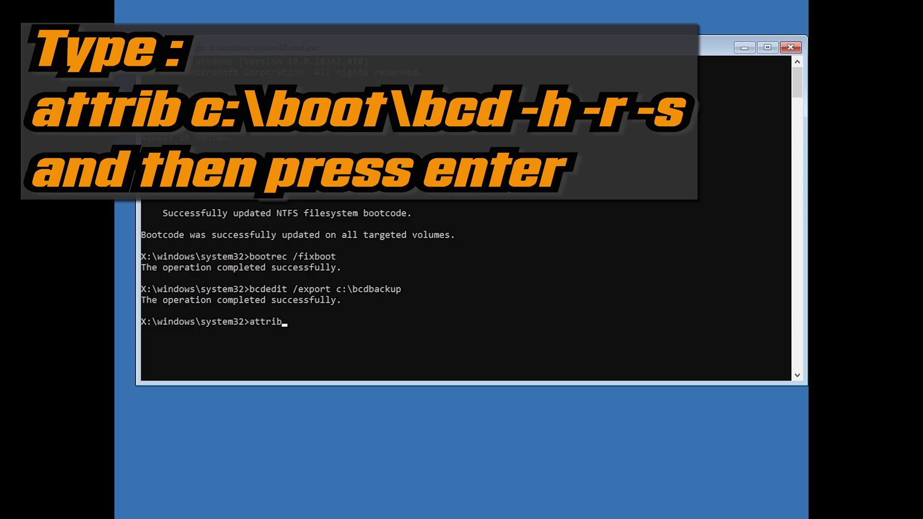
pyautogui.write(' c')
pyautogui.write(':\\')
pyautogui.write('boot\\')
pyautogui.write('bcd')
pyautogui.write(' -h ')
pyautogui.write('-r -')
pyautogui.write('s')
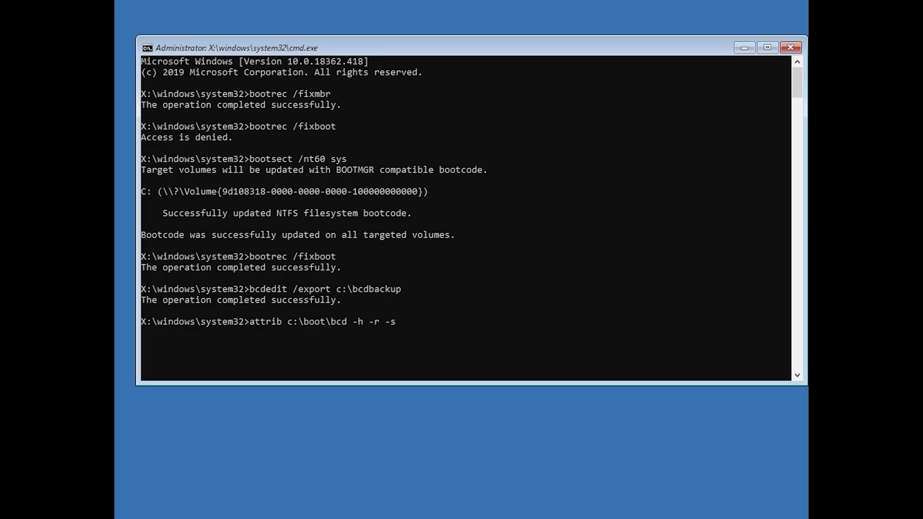
pyautogui.press('Return')
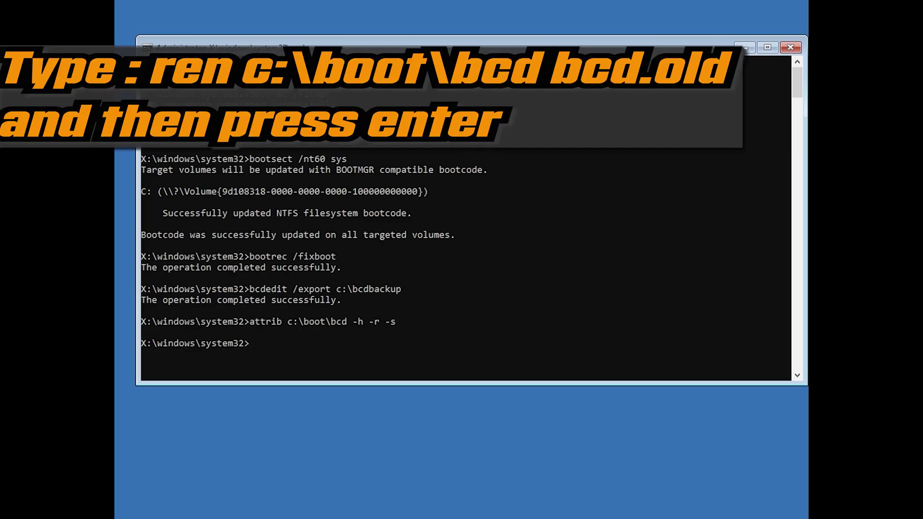
# Rename c:\boot\bcd to bcd.ol and rebuild the boot configuration with bootrec /rebuildbcd
pyautogui.write('ren')
pyautogui.write(' c:')
pyautogui.write('\\b')
pyautogui.write('oot')
pyautogui.write('\\bcd')
pyautogui.write(' bcd.')
pyautogui.write('old')
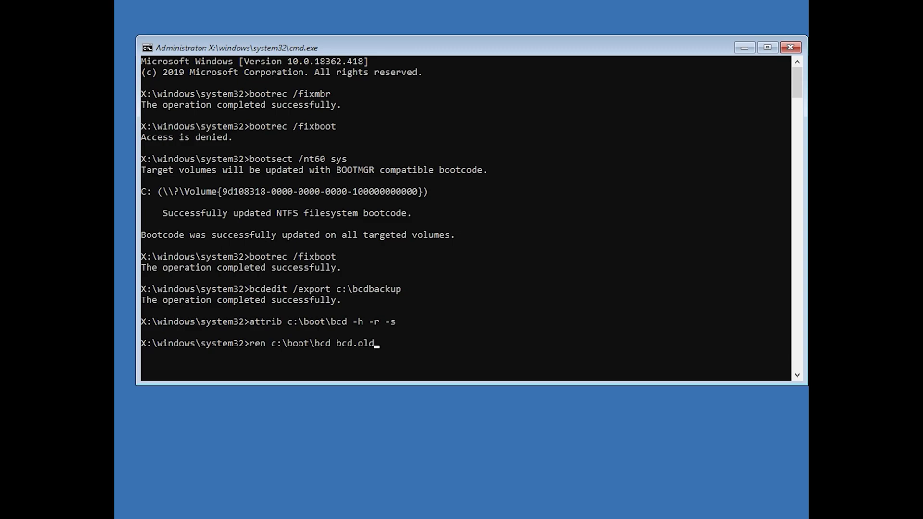
pyautogui.press('Return')
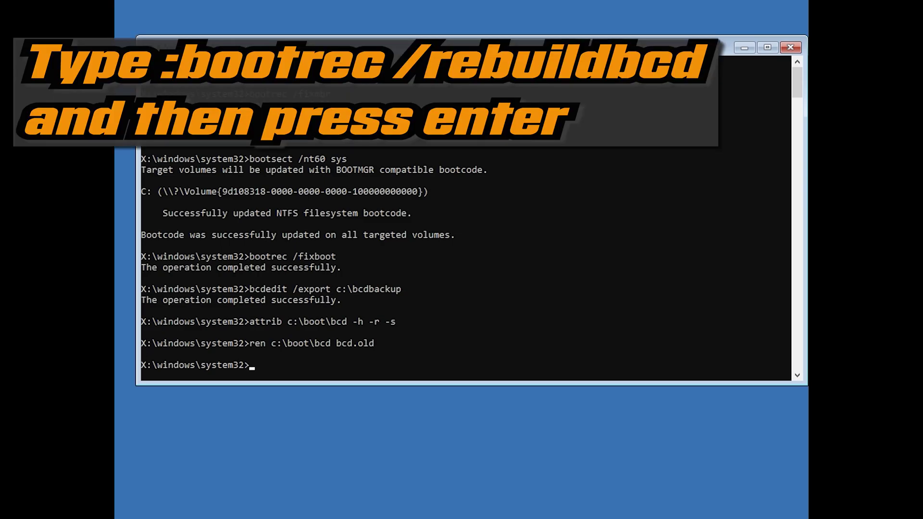
pyautogui.write('boo')
pyautogui.write('tre')
pyautogui.write('c /')
pyautogui.write('rebu')
pyautogui.write('ildb')
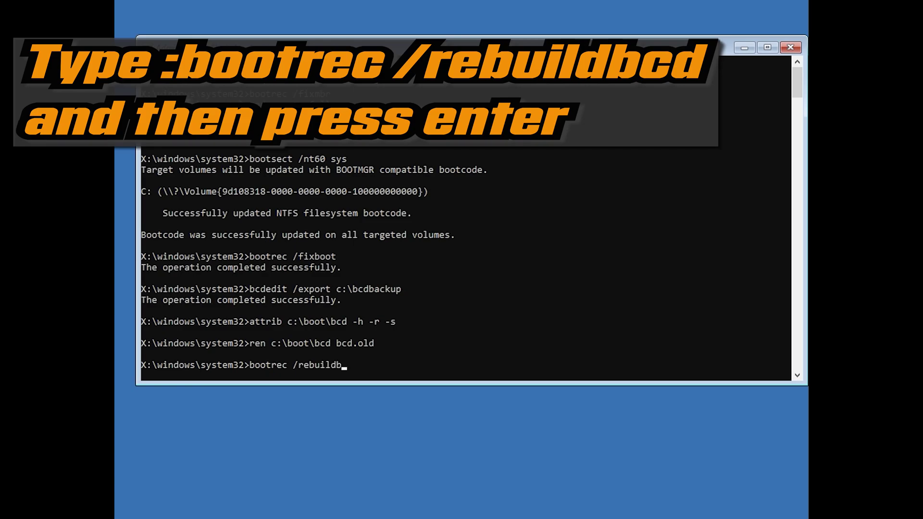
pyautogui.write('cd')
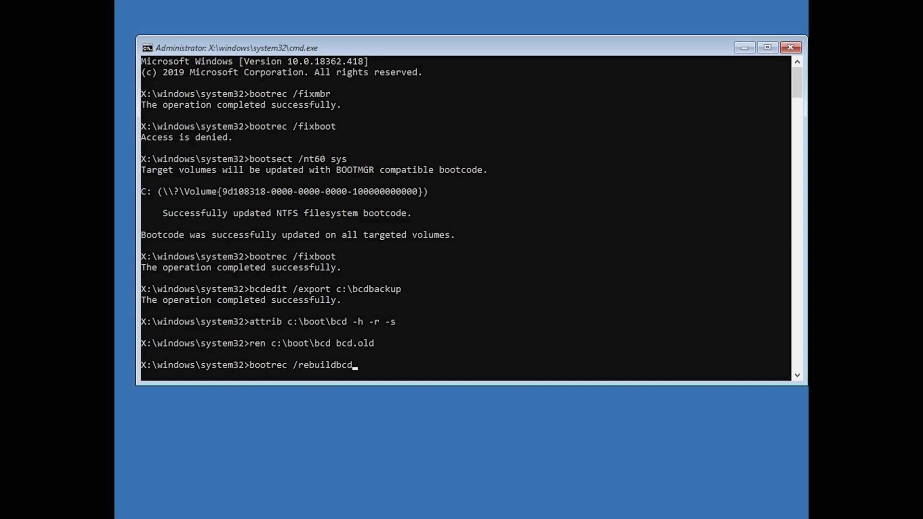
pyautogui.press('Return')
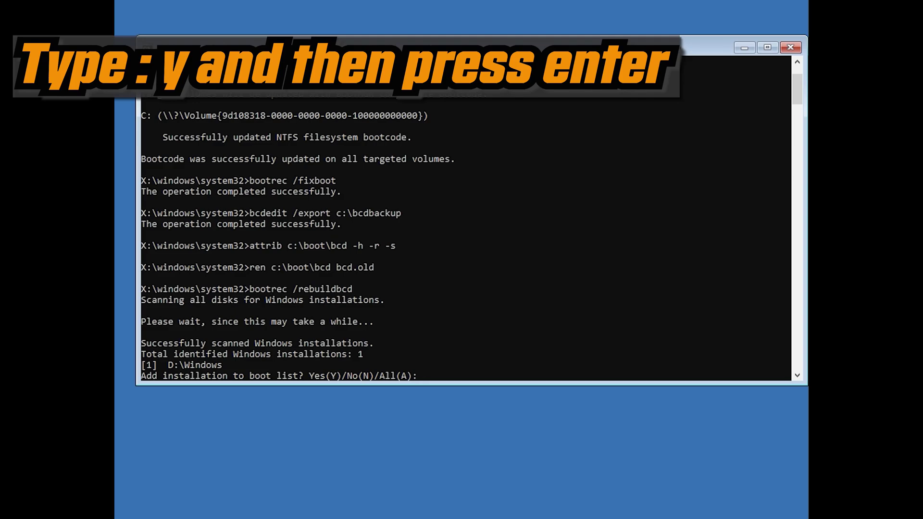
# Answer Y to add the D:\Windows installation to the boot list, then exit the console
pyautogui.write('y')
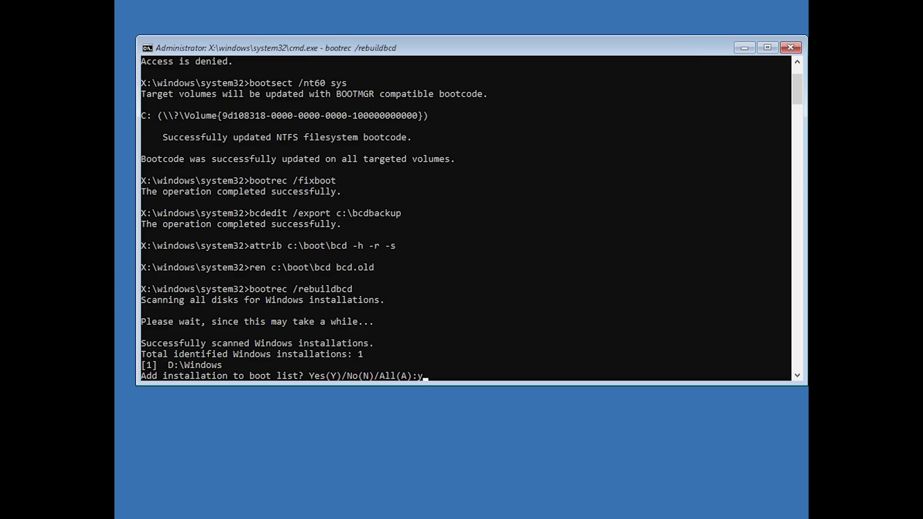
pyautogui.press('Return')
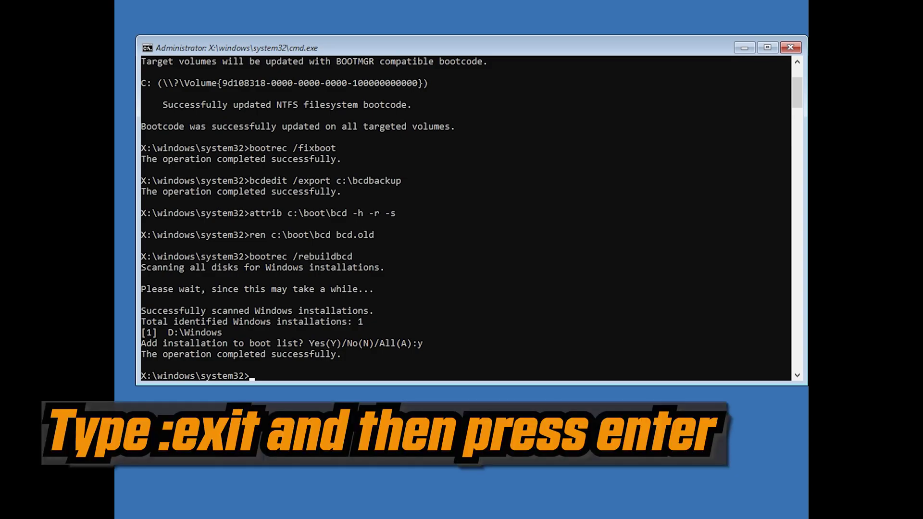
pyautogui.write('exi')
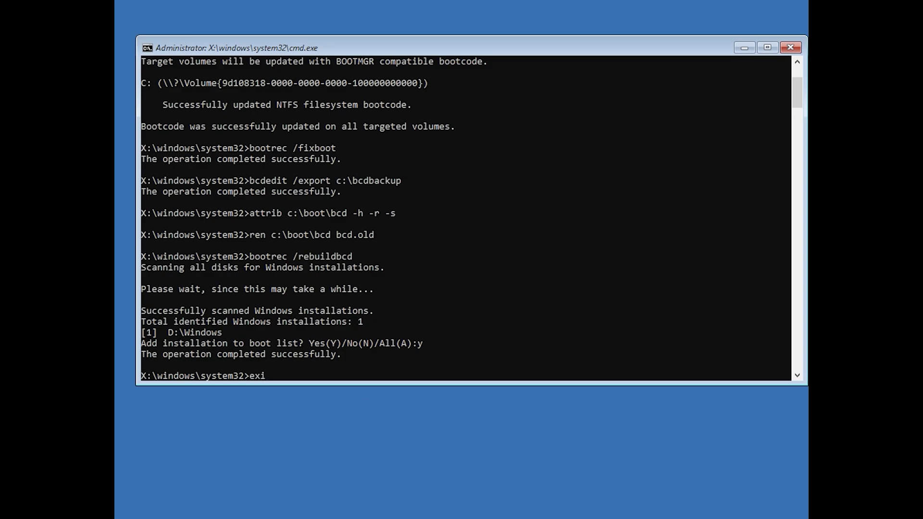
pyautogui.write('t')
pyautogui.press('Return')
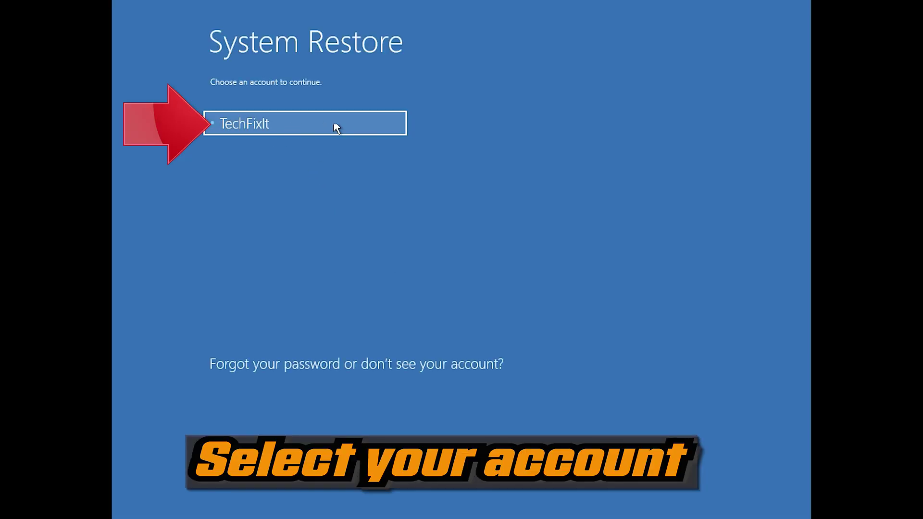
# Sign in to System Restore with the account, leaving the password blank
pyautogui.click(313, 121)
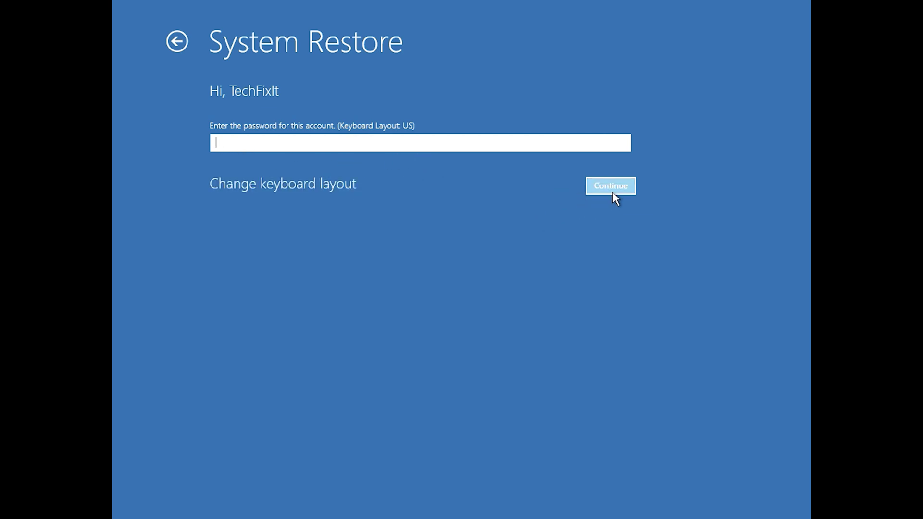
pyautogui.click(598, 185)
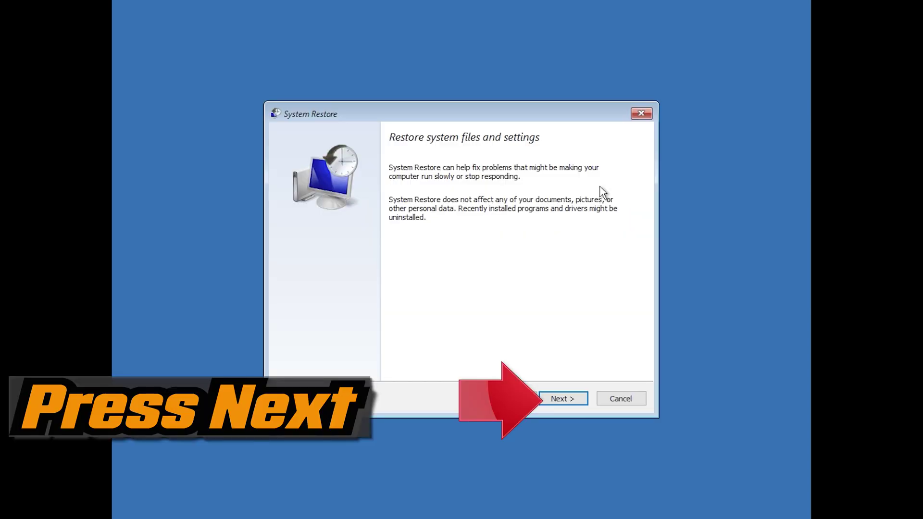
# Select the 1/10/2020 12:21:42 AM restore point, confirm it and finish the wizard
pyautogui.click(563, 399)
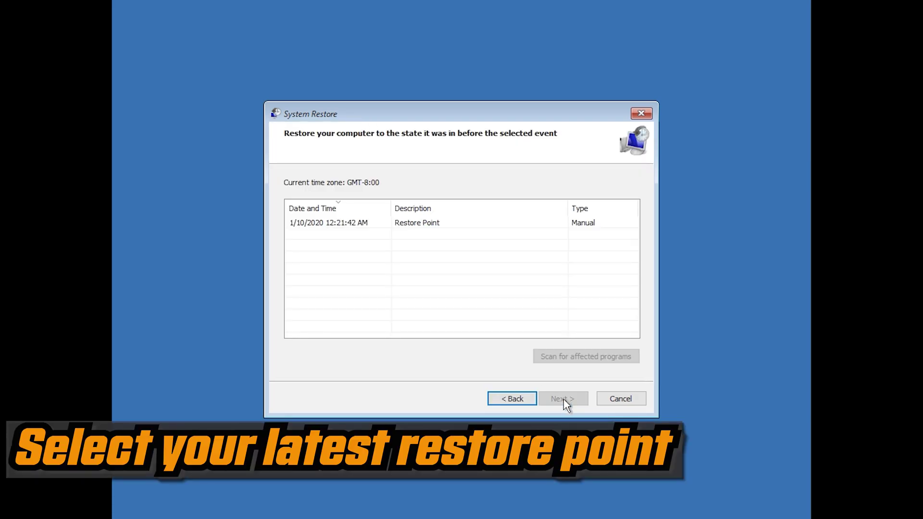
pyautogui.click(330, 225)
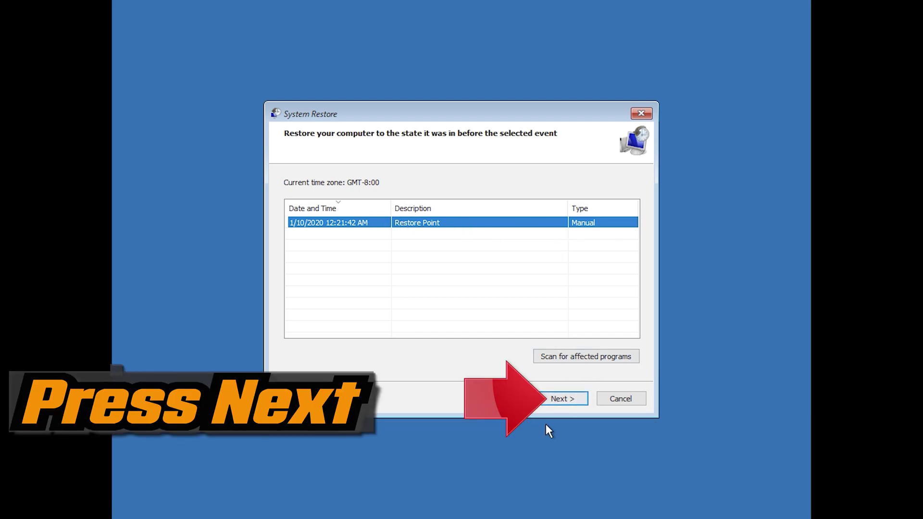
pyautogui.click(567, 400)
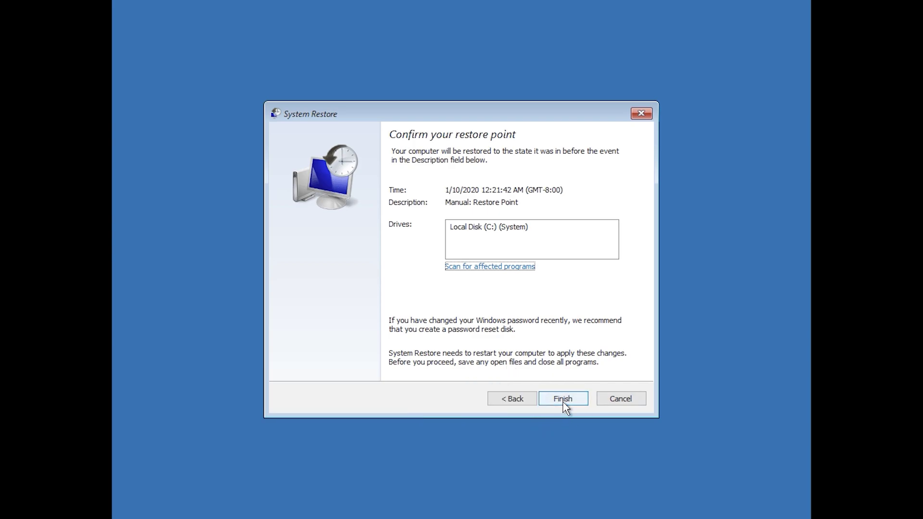
pyautogui.click(564, 406)
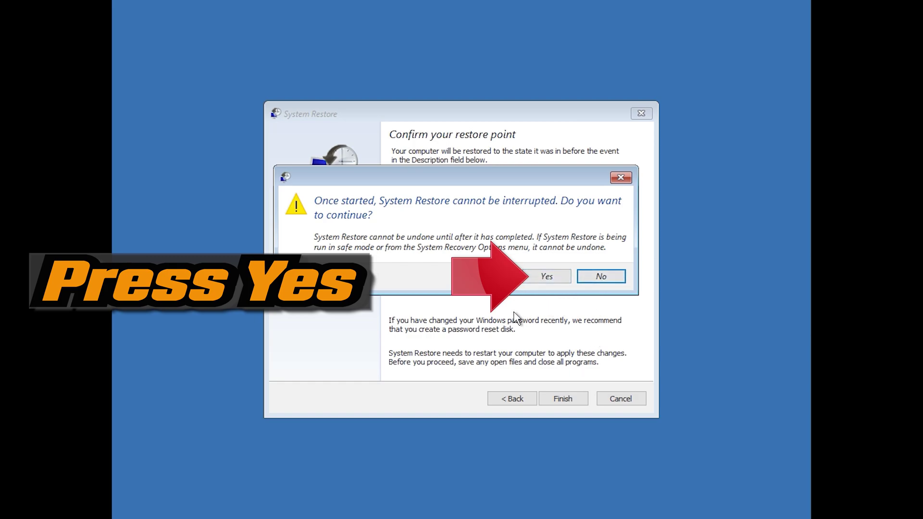
# Accept the uninterruptible-restore warning so the PC returns to the 1/10/2020 restore point
pyautogui.click(546, 276)
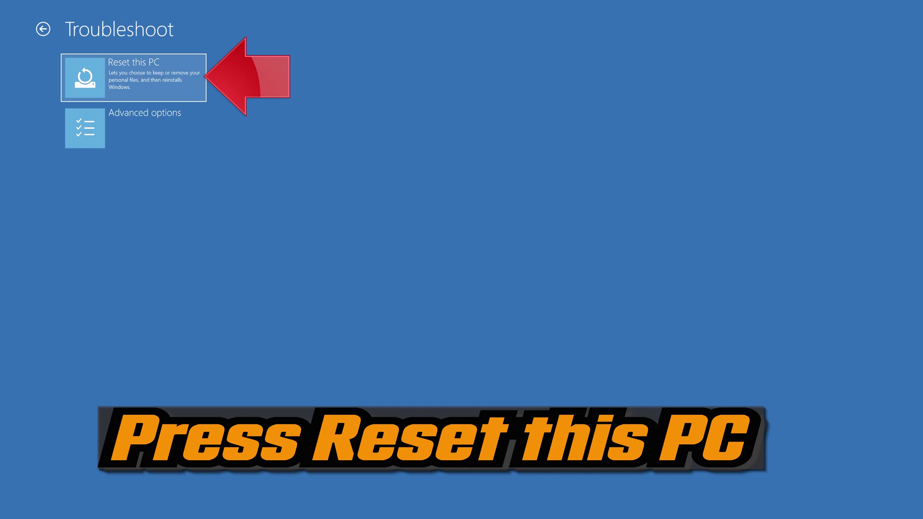
# Reset this PC keeping personal files, signing in with the account's empty password
pyautogui.click(156, 80)
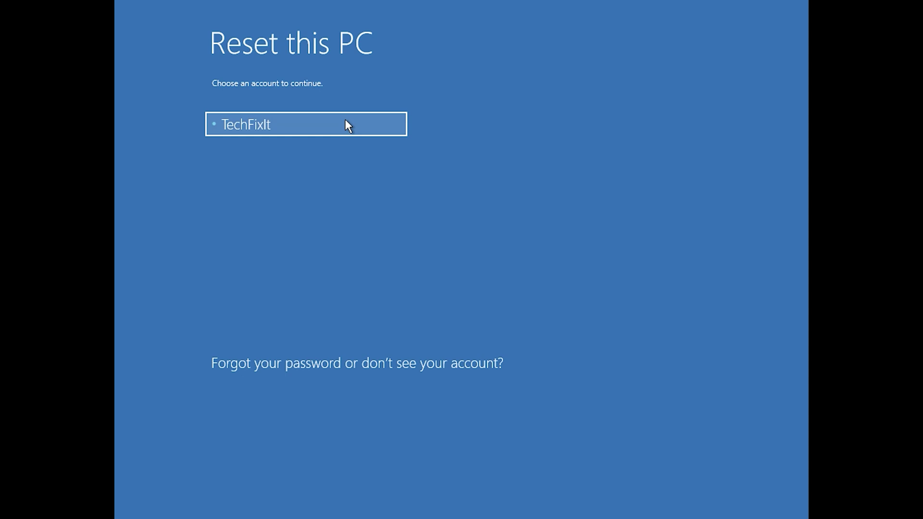
pyautogui.click(345, 121)
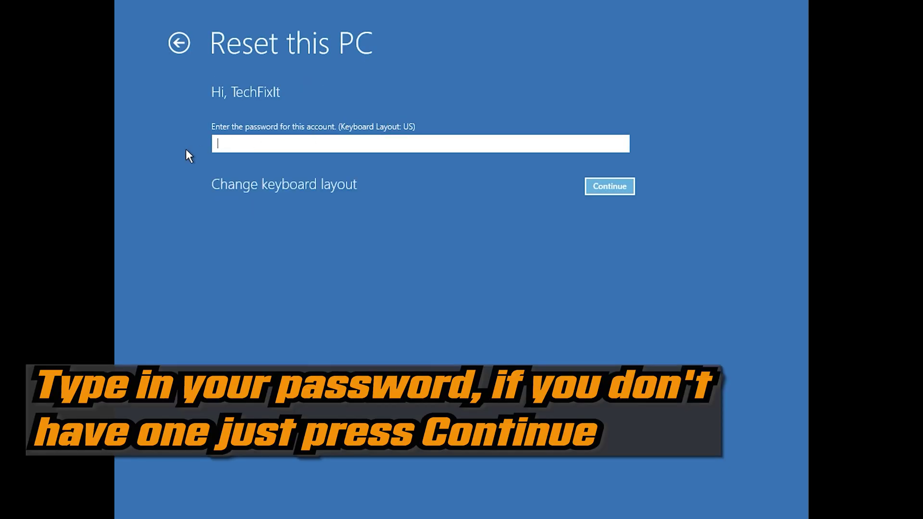
pyautogui.press('Return')
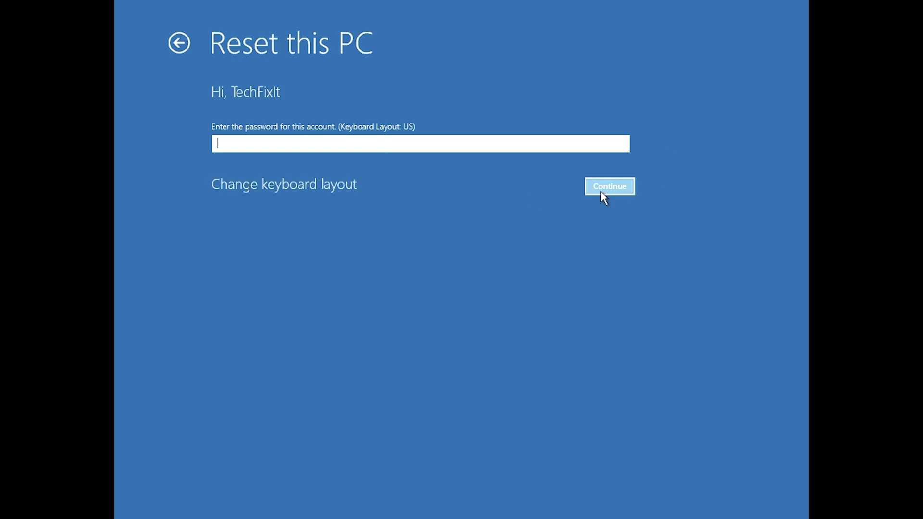
pyautogui.click(601, 191)
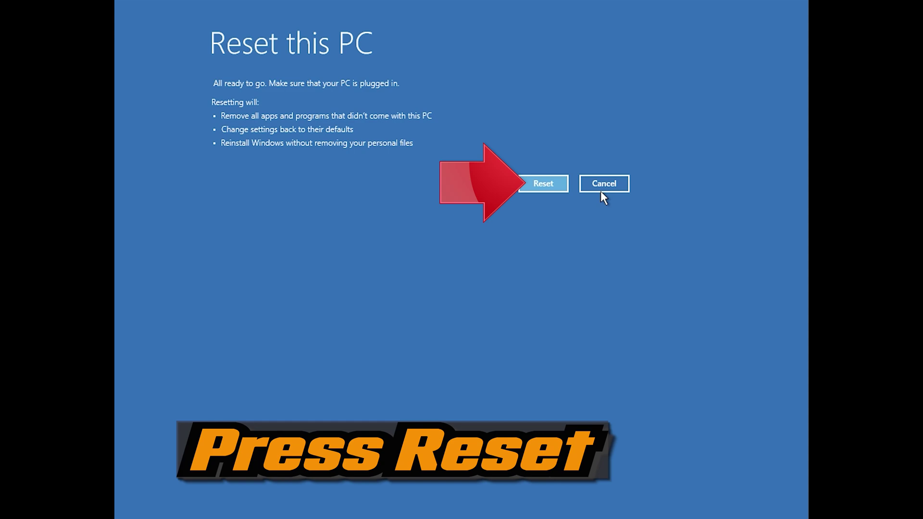
pyautogui.click(547, 186)
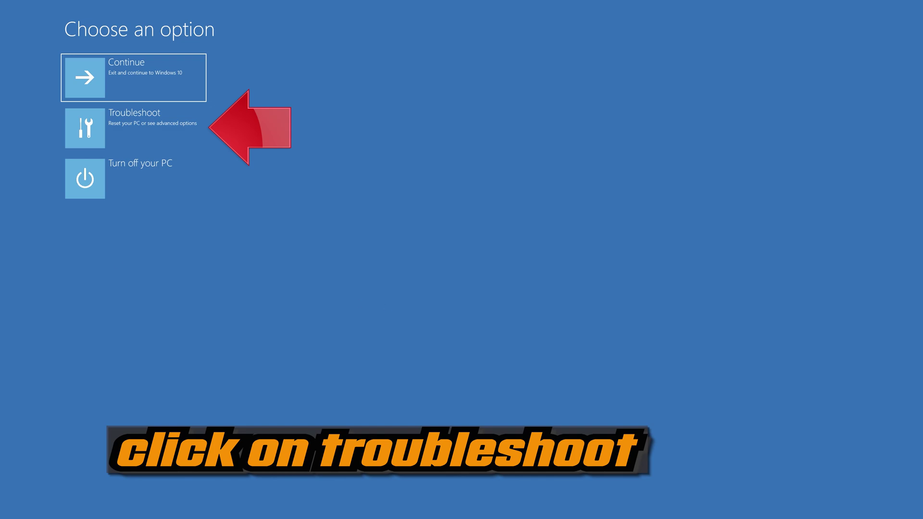
# Launch Command Prompt from Troubleshoot > Advanced options, signing in with the account's empty password
pyautogui.click(146, 132)
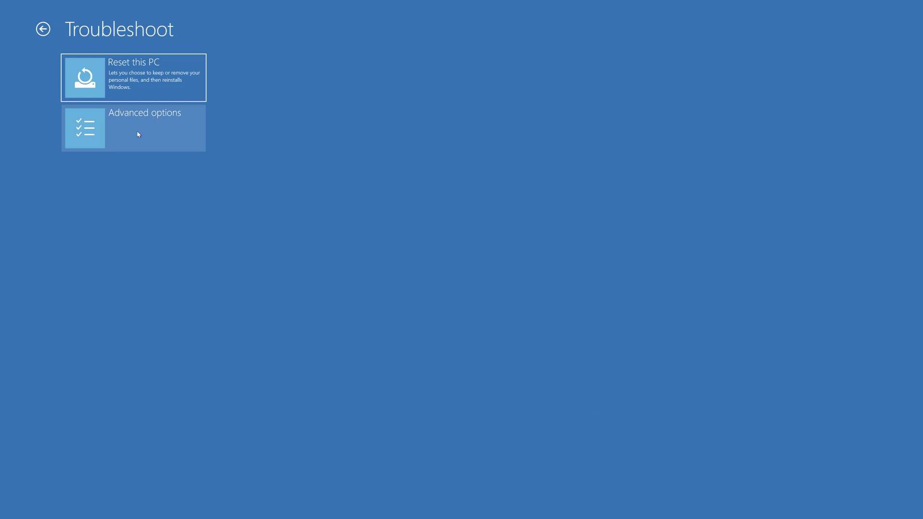
pyautogui.click(148, 133)
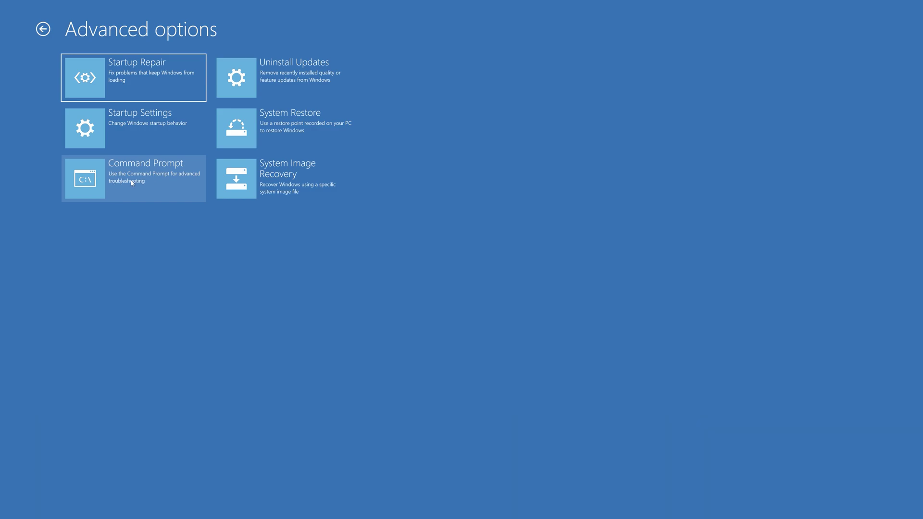
pyautogui.click(173, 184)
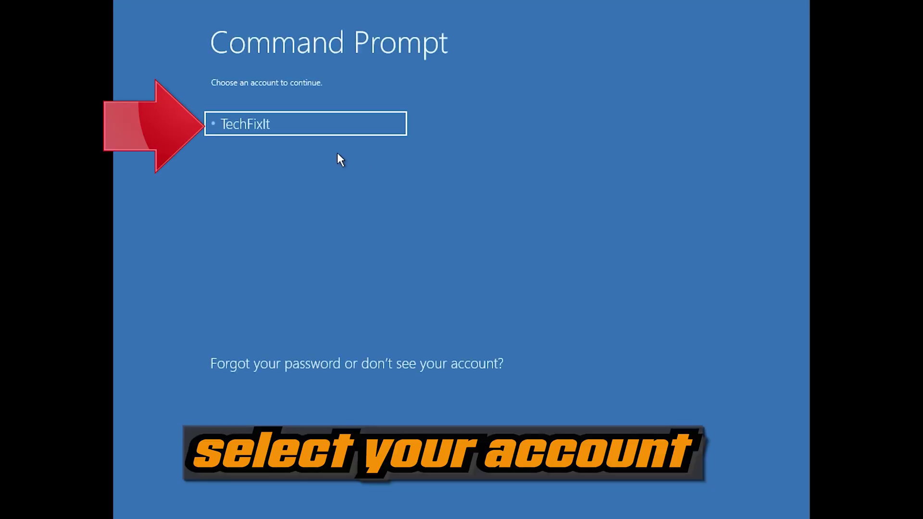
pyautogui.click(370, 131)
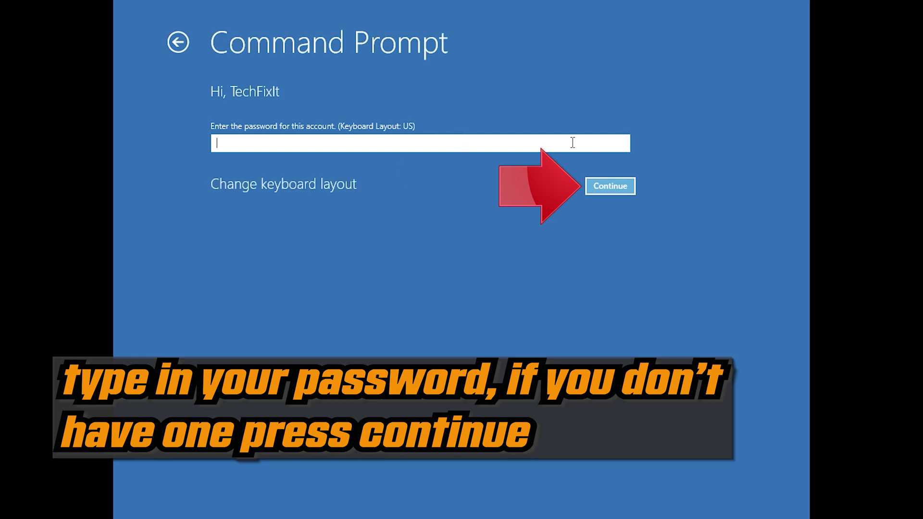
pyautogui.press('Return')
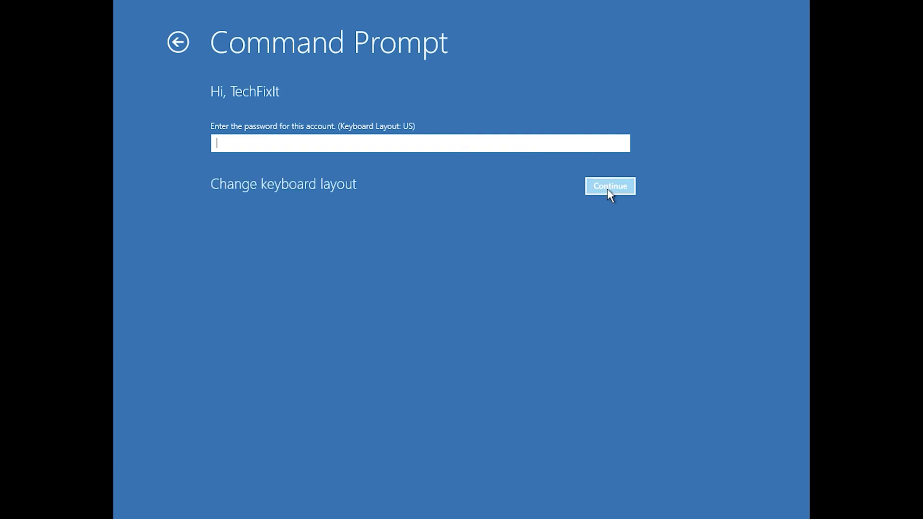
pyautogui.click(607, 188)
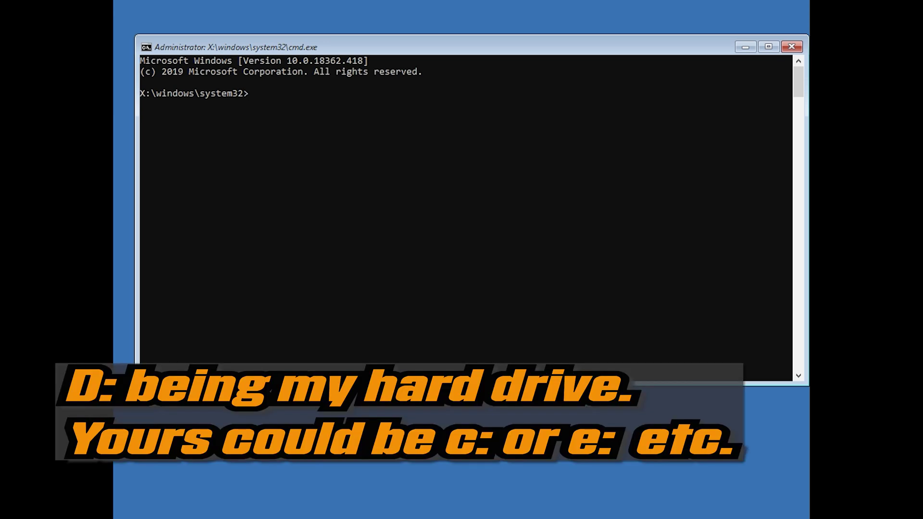
# Run chkdsk /f c: on drive C: (no problems found), then exit the console
pyautogui.write('chk')
pyautogui.write('dsk')
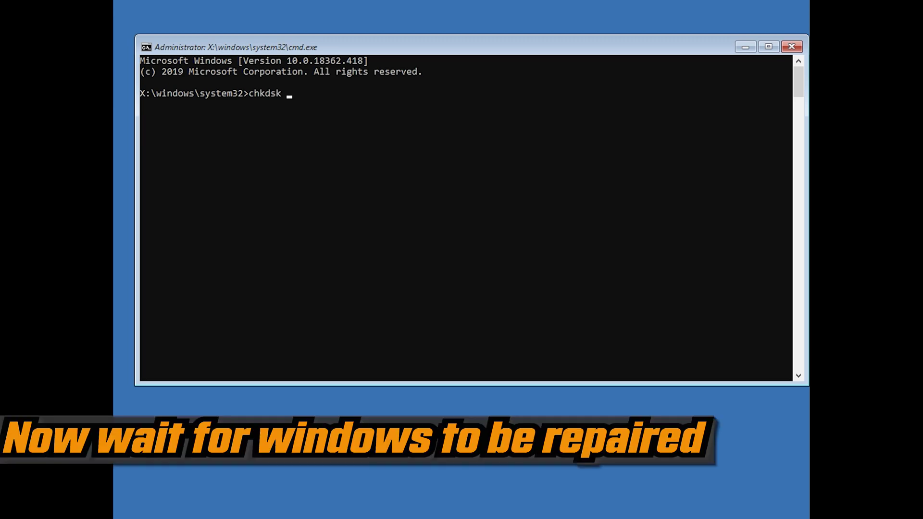
pyautogui.write('/')
pyautogui.write('f c:')
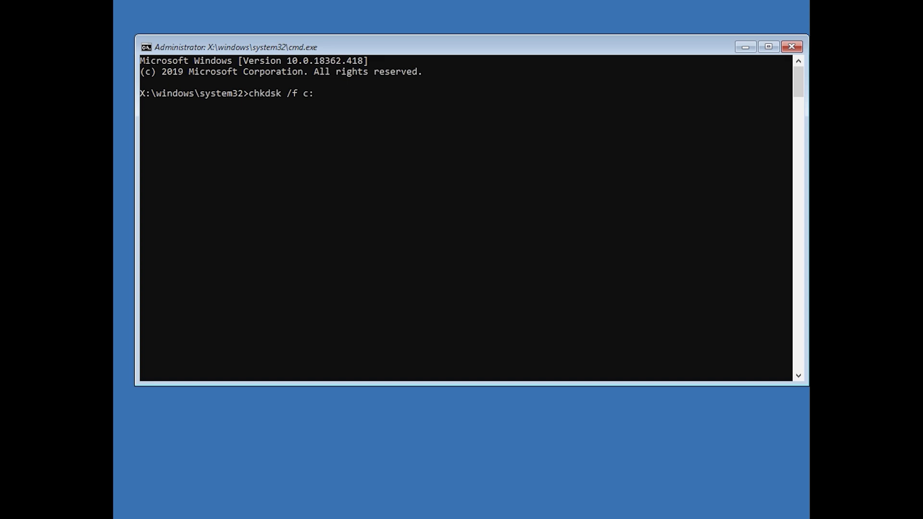
pyautogui.press('Return')
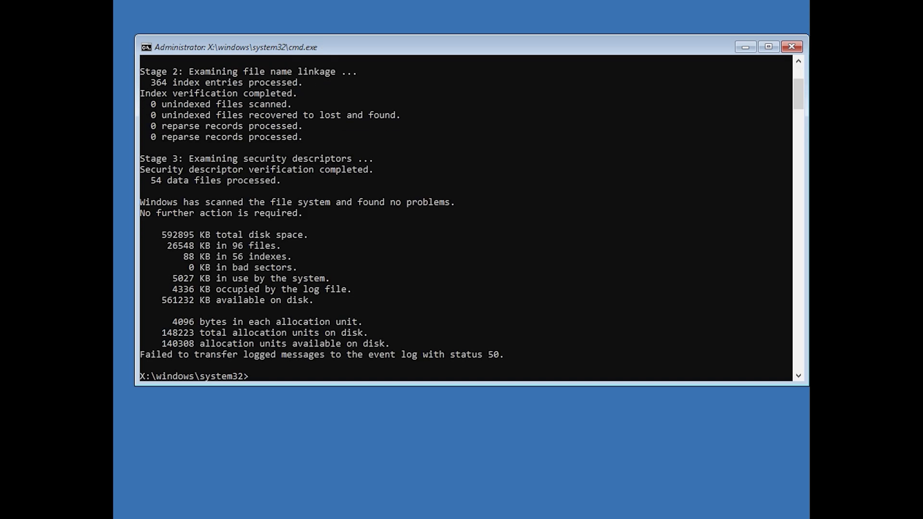
pyautogui.write('exit')
pyautogui.press('Return')
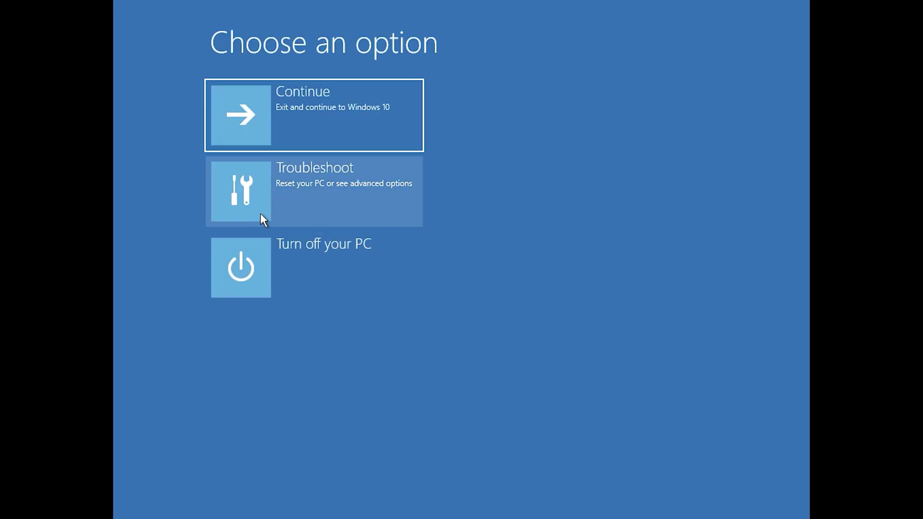
# Reopen Command Prompt, run chkdsk /f d: (no problems found), then exit
pyautogui.click(260, 214)
pyautogui.click(289, 262)
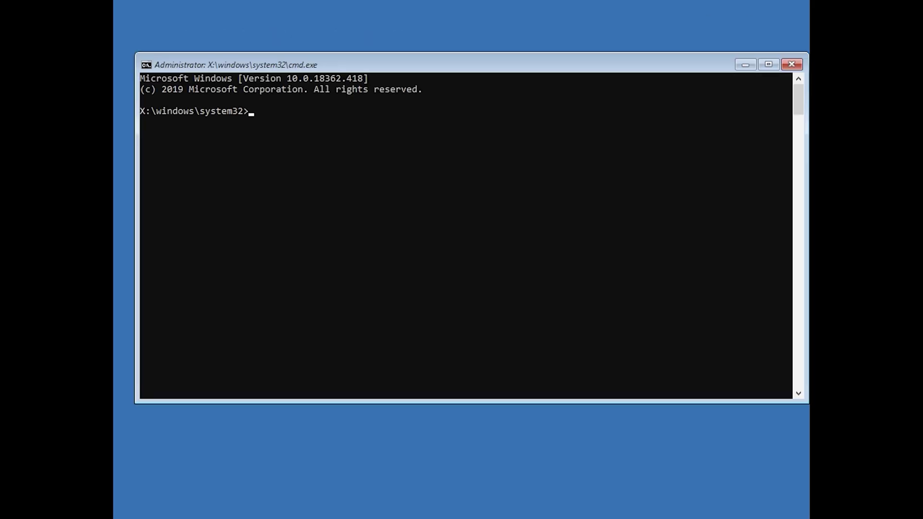
pyautogui.write('chck')
pyautogui.write('dsk')
pyautogui.press('BackSpace')
pyautogui.press('BackSpace')
pyautogui.press('BackSpace')
pyautogui.write('chkdsk')
pyautogui.write(' /f ')
pyautogui.write('d:')
pyautogui.press('Return')
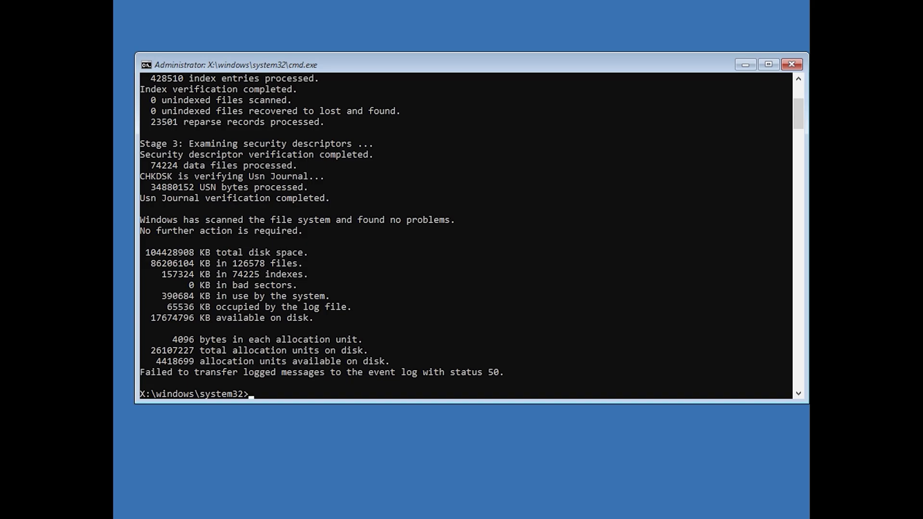
pyautogui.write('exit')
pyautogui.press('Return')
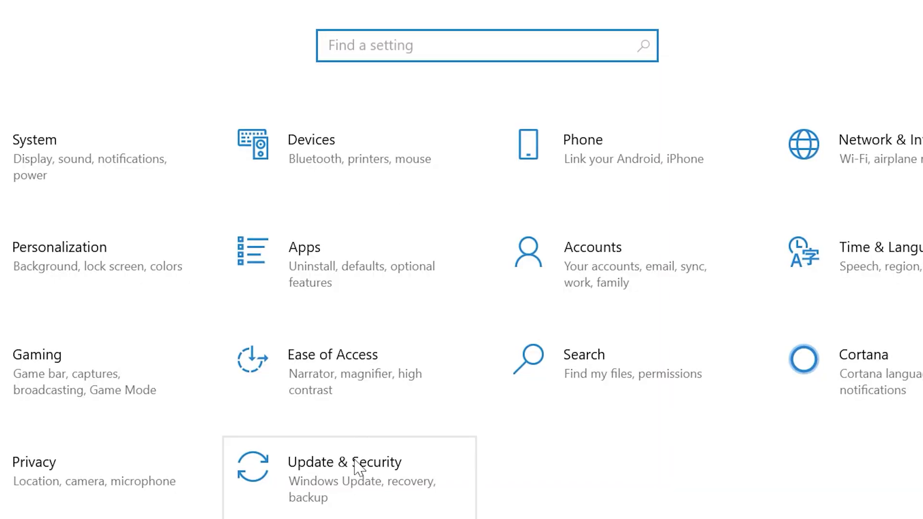
# Go to Update & Security > Recovery and restart into Advanced startup
pyautogui.click(360, 469)
pyautogui.click(238, 395)
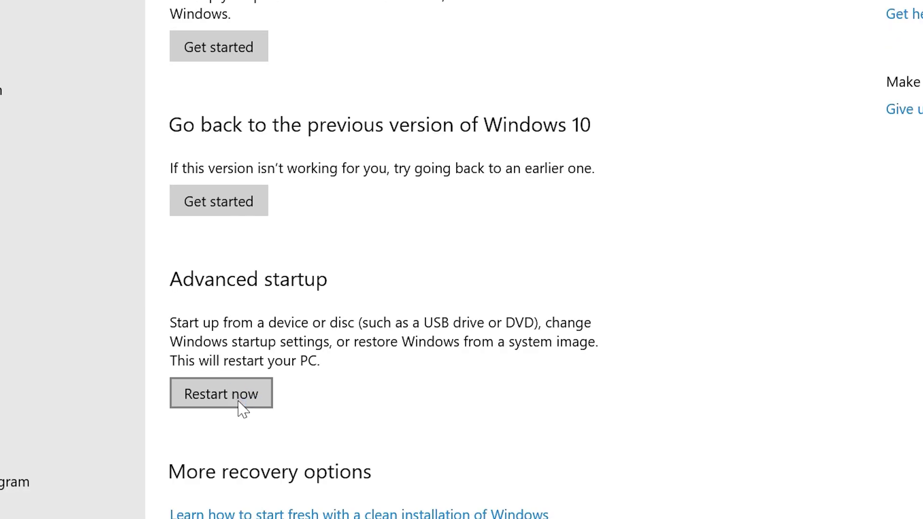